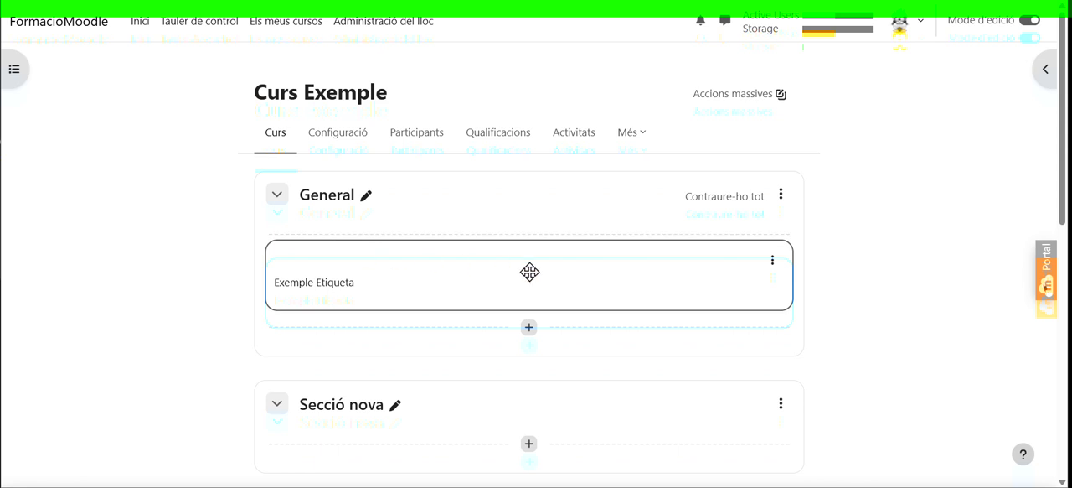
click(782, 194)
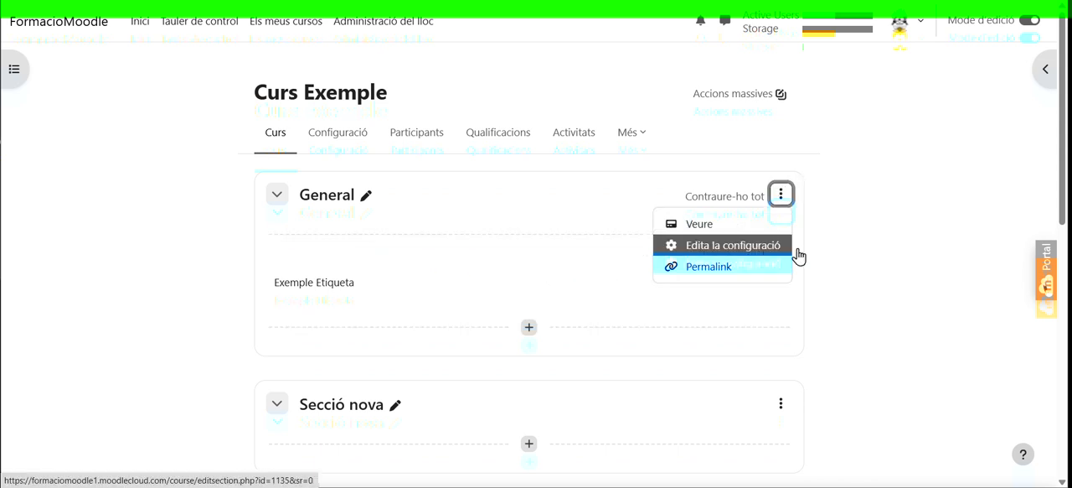
click(849, 227)
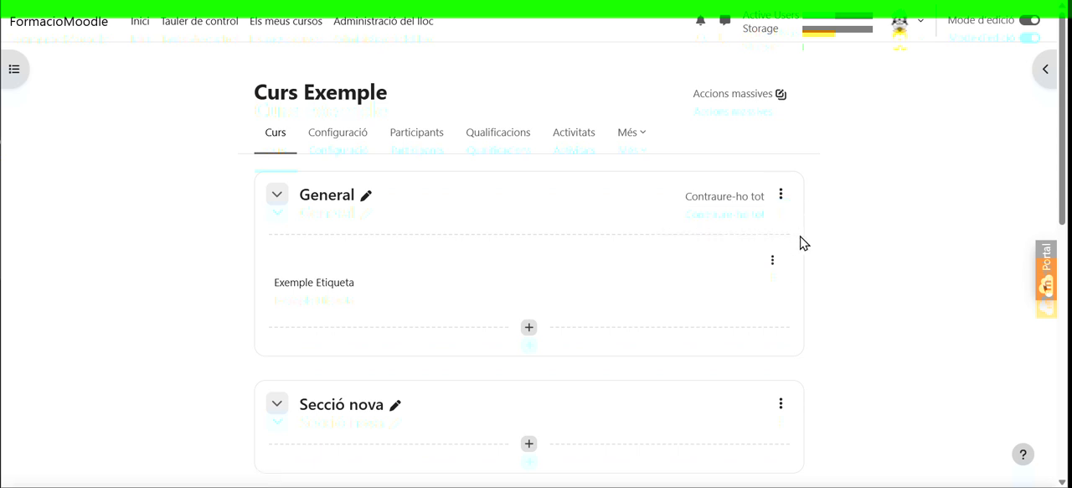
Start adding an Àrea de text i multimèdia resource after Exemple Etiqueta in the General section
scroll(806, 243, down, 1)
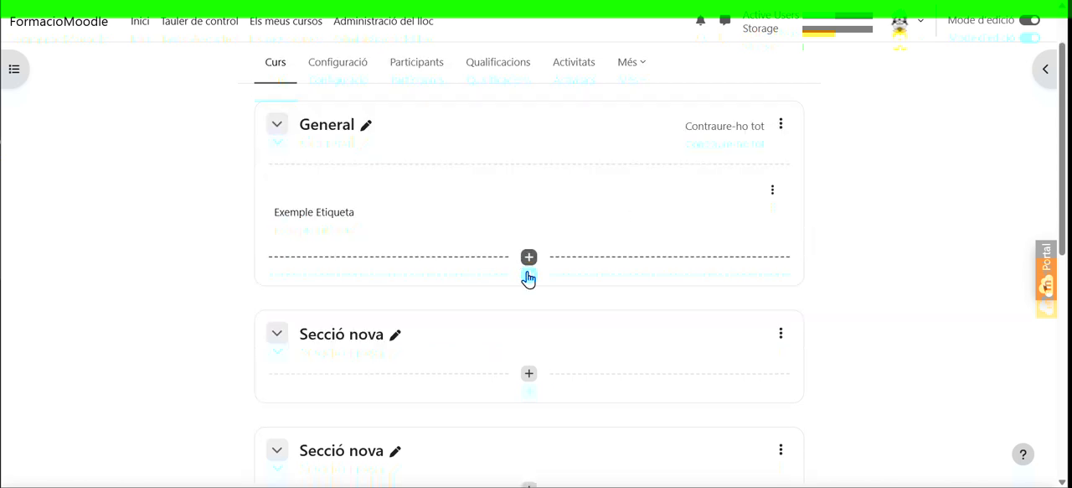
scroll(528, 367, down, 1)
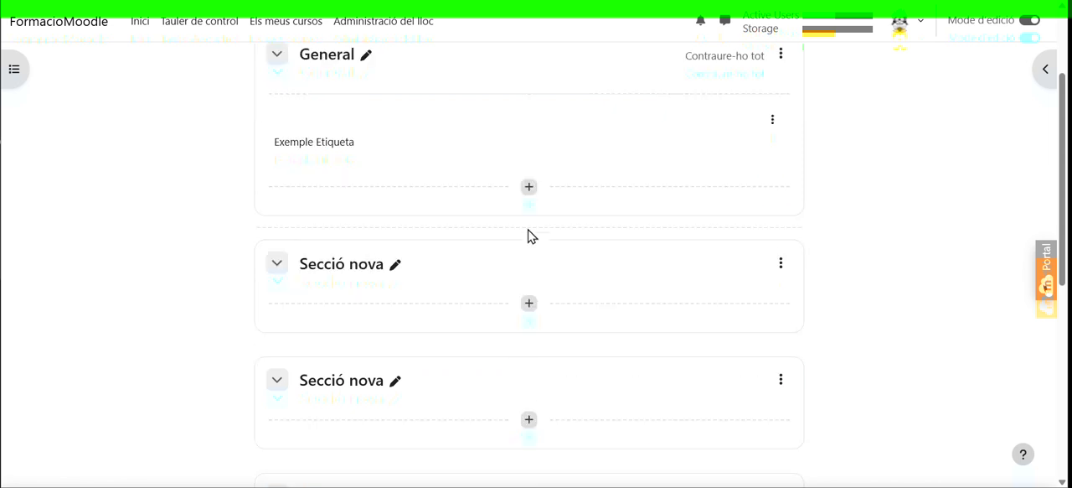
click(530, 188)
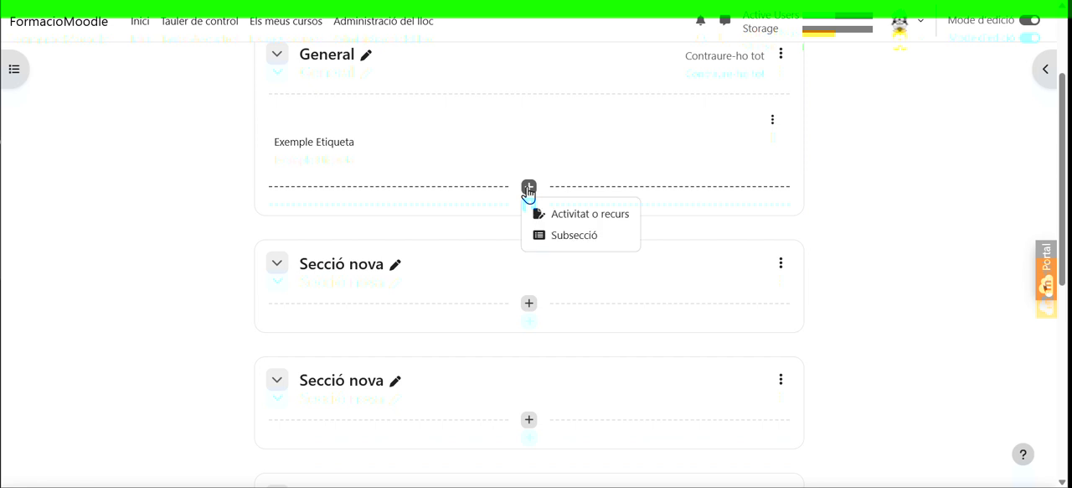
click(600, 223)
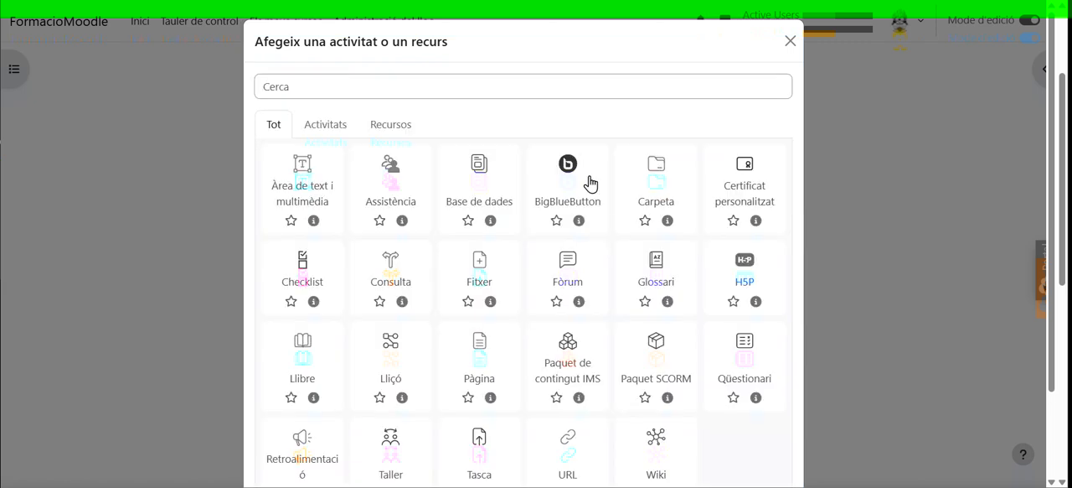
click(318, 126)
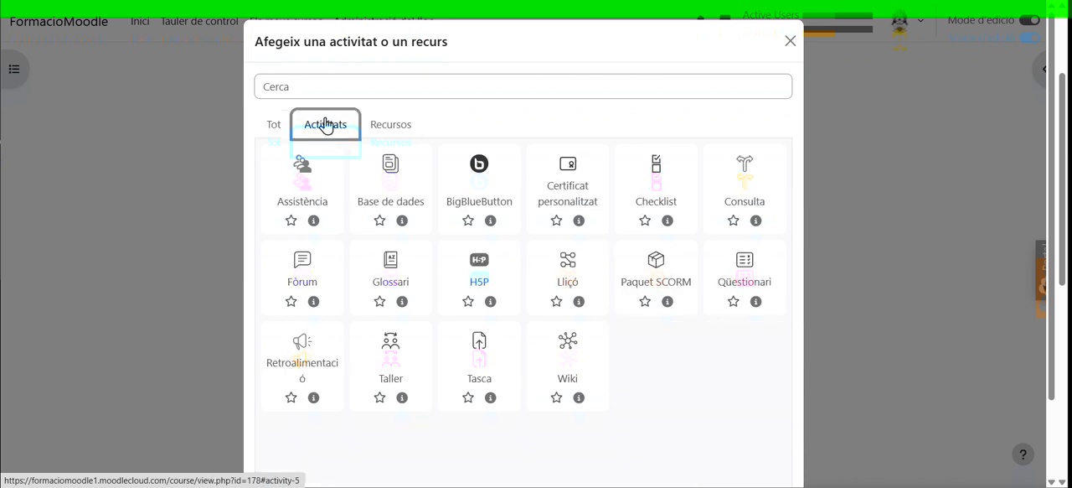
click(395, 132)
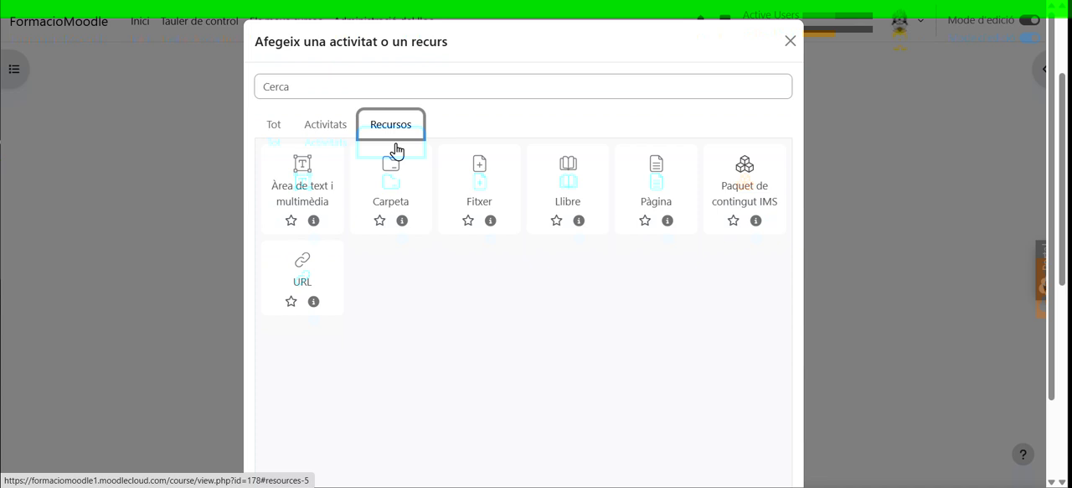
click(307, 182)
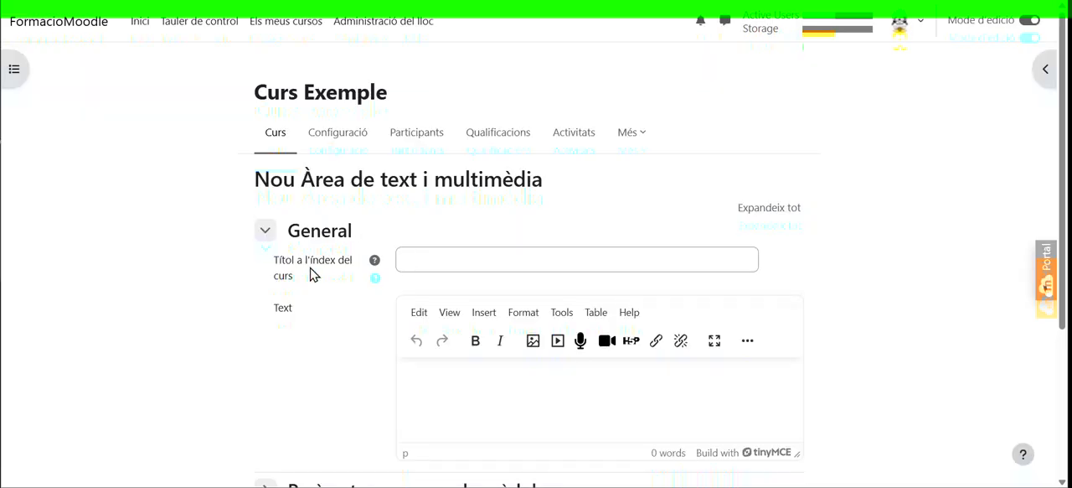
Set the new text area's course index title to "Exemple etiqueta 2"
click(455, 262)
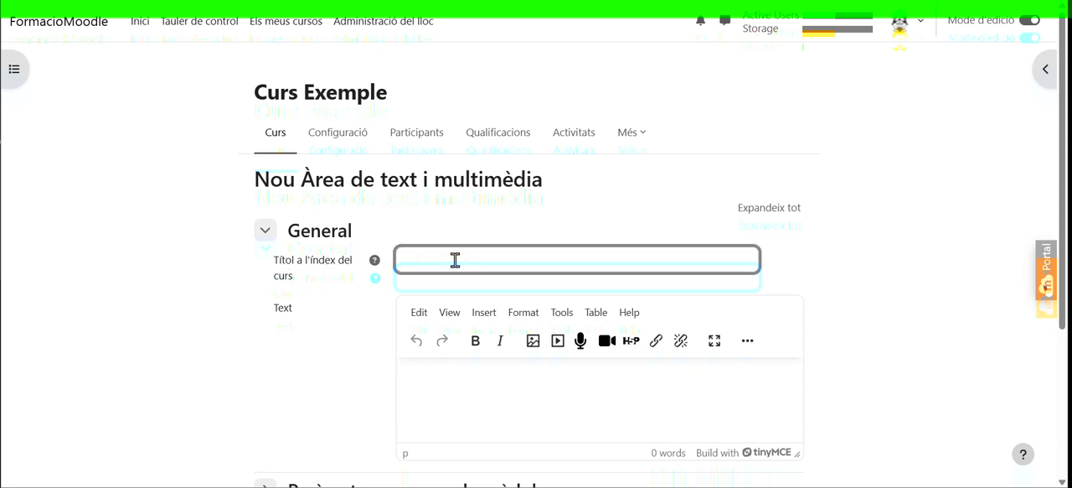
text(Exemple etiqueta 2)
Enter "Exemple etiqueta 2" as the label's body text, then save and return to the course
scroll(455, 260, down, 3)
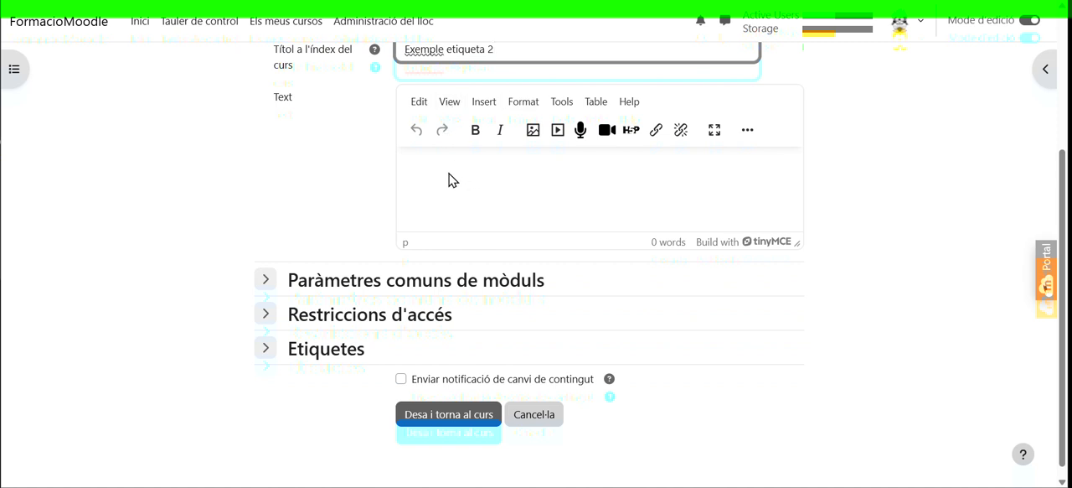
click(748, 130)
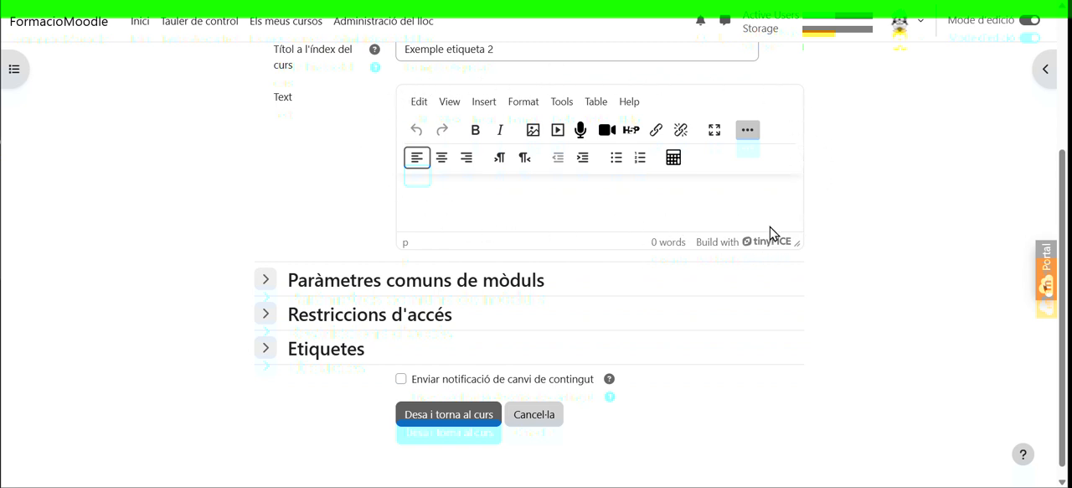
click(431, 208)
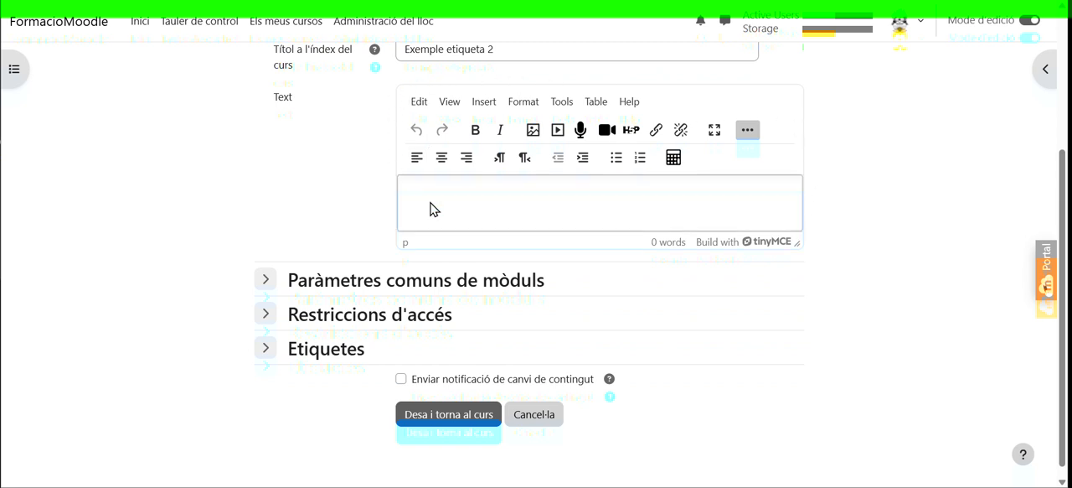
text(Exemple etiqueta 2)
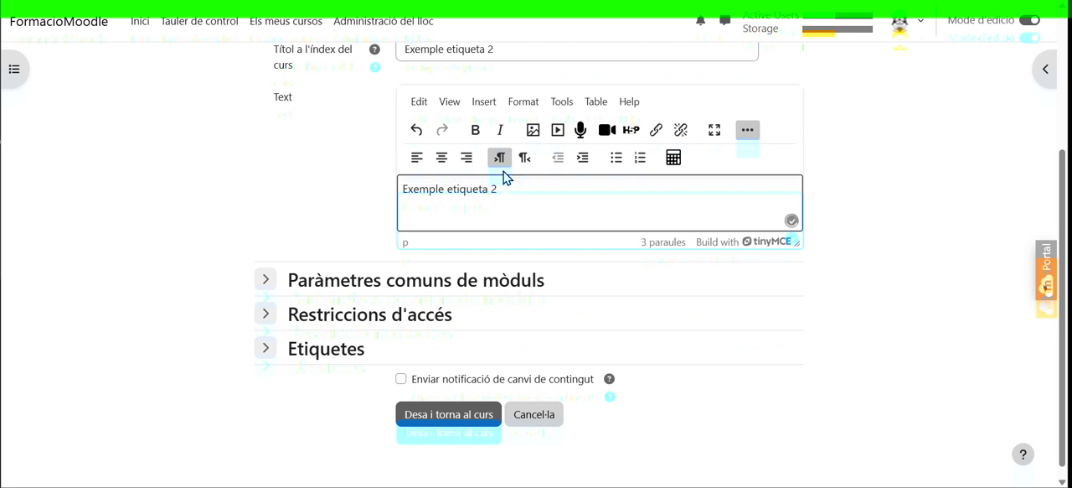
click(454, 411)
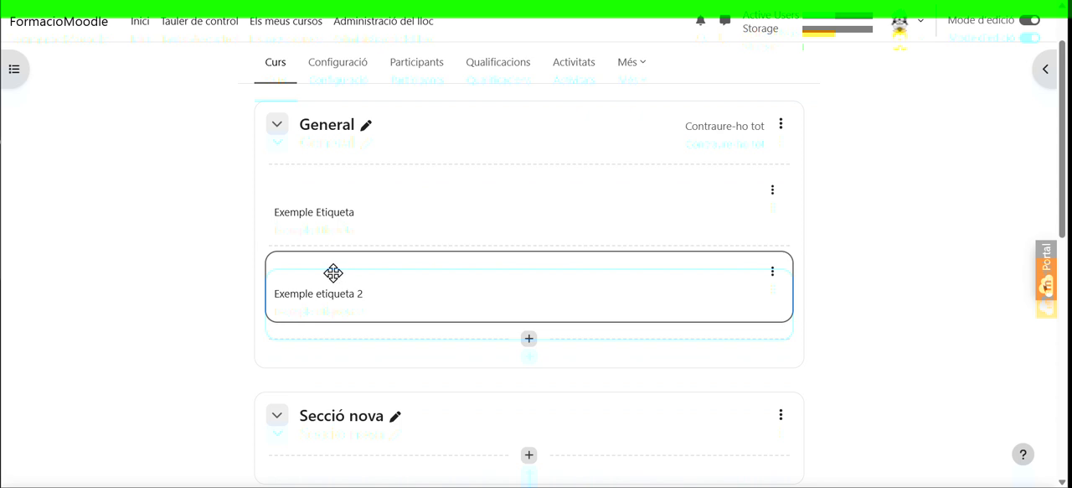
Turn off edit mode and view the course in the Estudiant role
click(1033, 20)
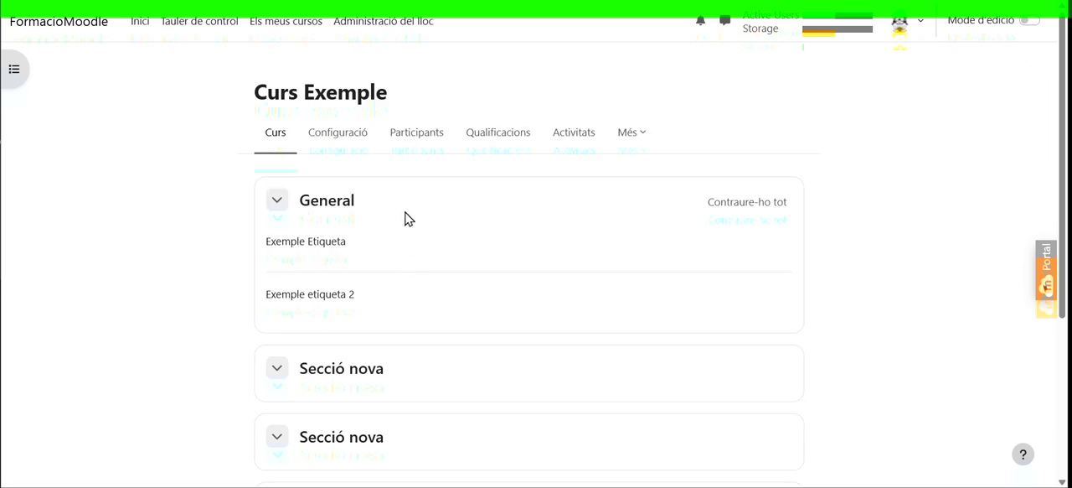
click(926, 20)
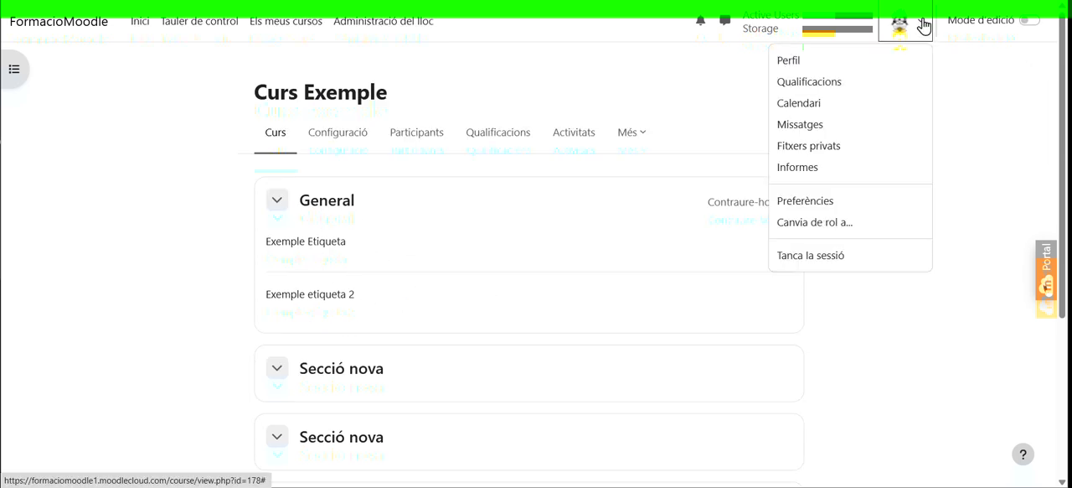
click(823, 222)
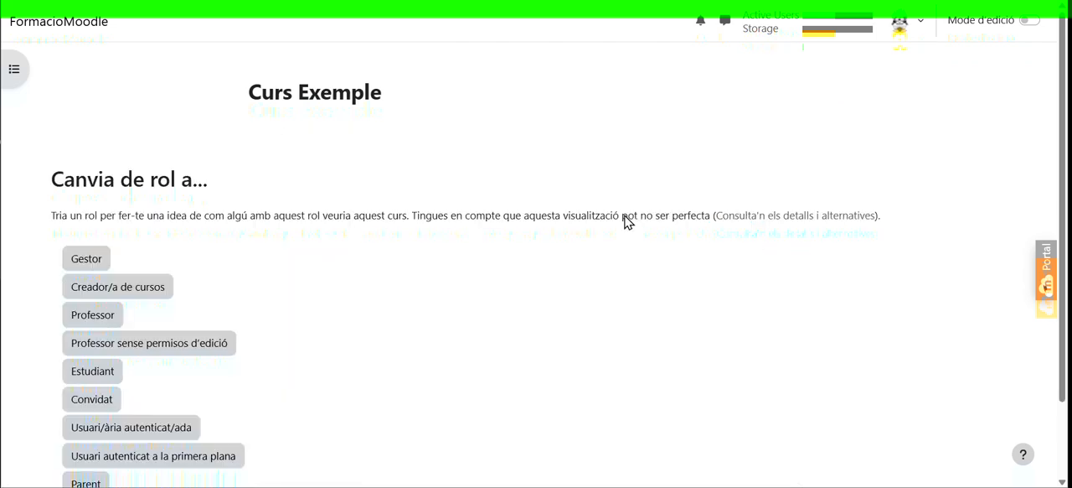
scroll(144, 272, down, 1)
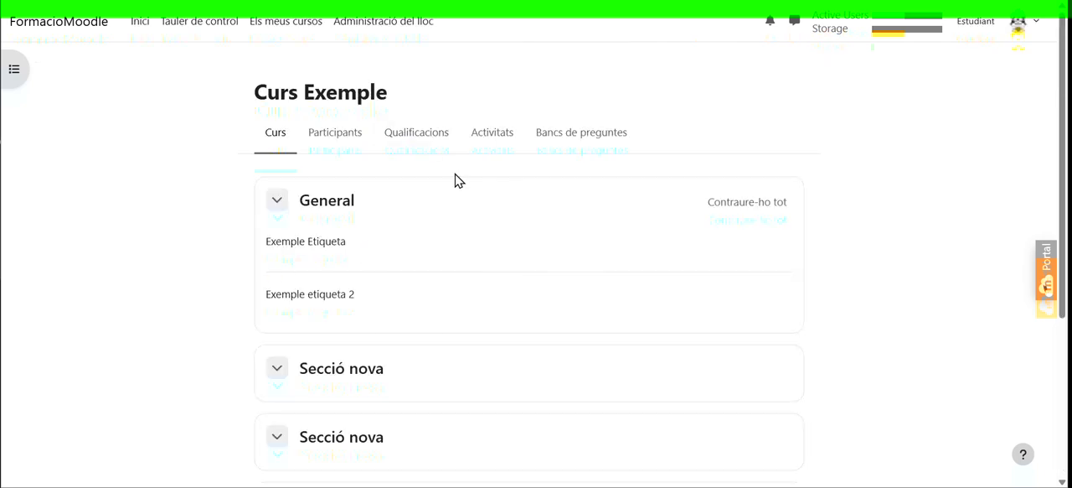
Return to the normal role and turn edit mode back on
click(1033, 28)
click(964, 221)
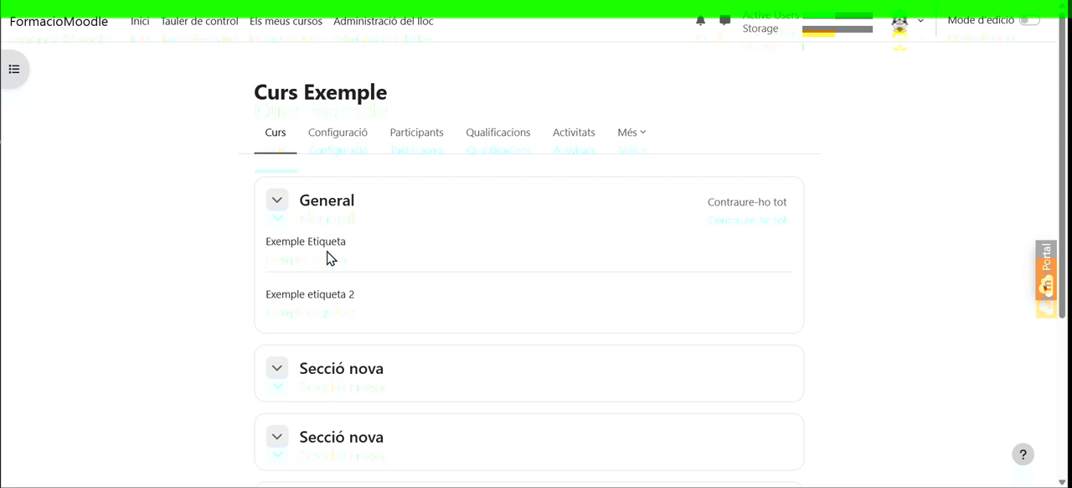
click(1027, 22)
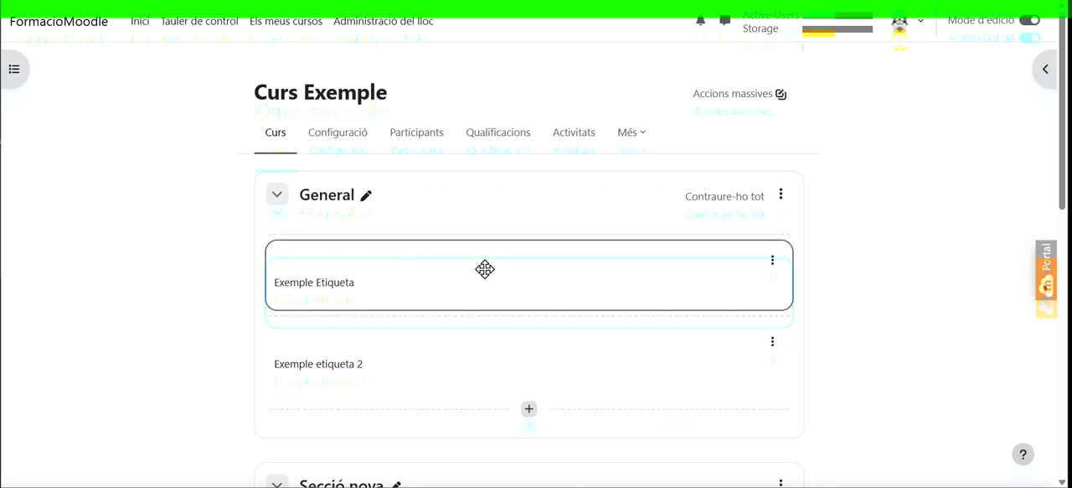
Move Exemple Etiqueta below Exemple etiqueta 2, then move Exemple etiqueta 2 into the first Secció nova below General
drag(484, 270, 283, 442)
scroll(343, 322, down, 2)
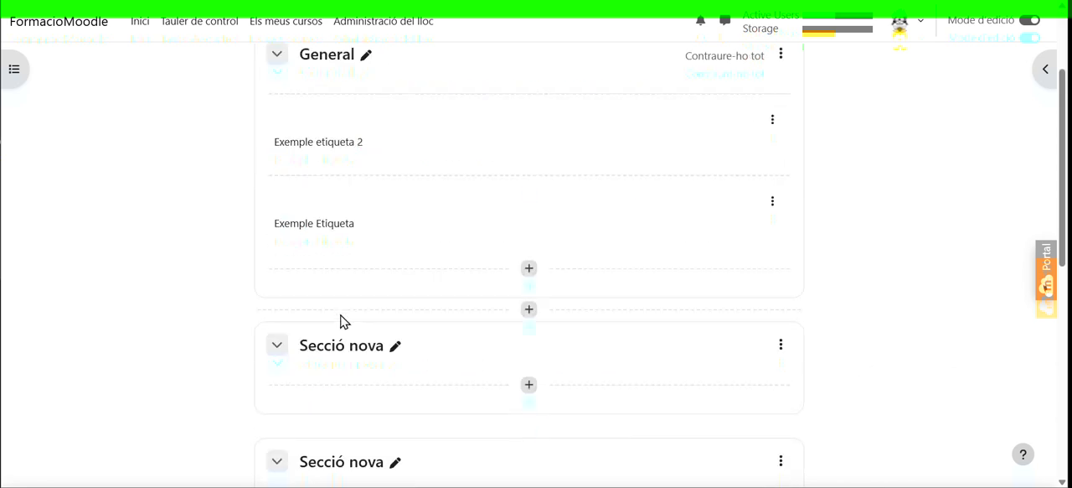
drag(333, 143, 326, 378)
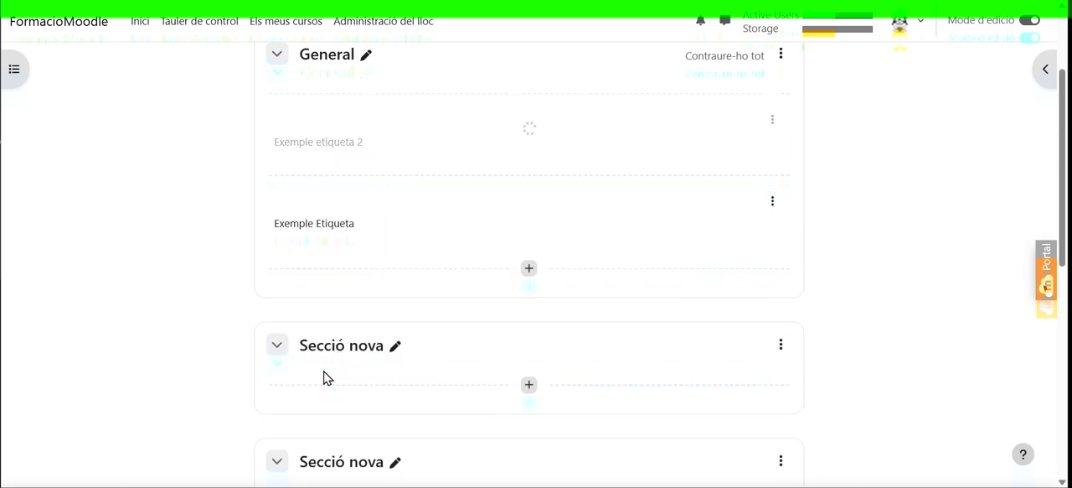
Use the Mou command to relocate Exemple Etiqueta from General to the second Secció nova
click(772, 122)
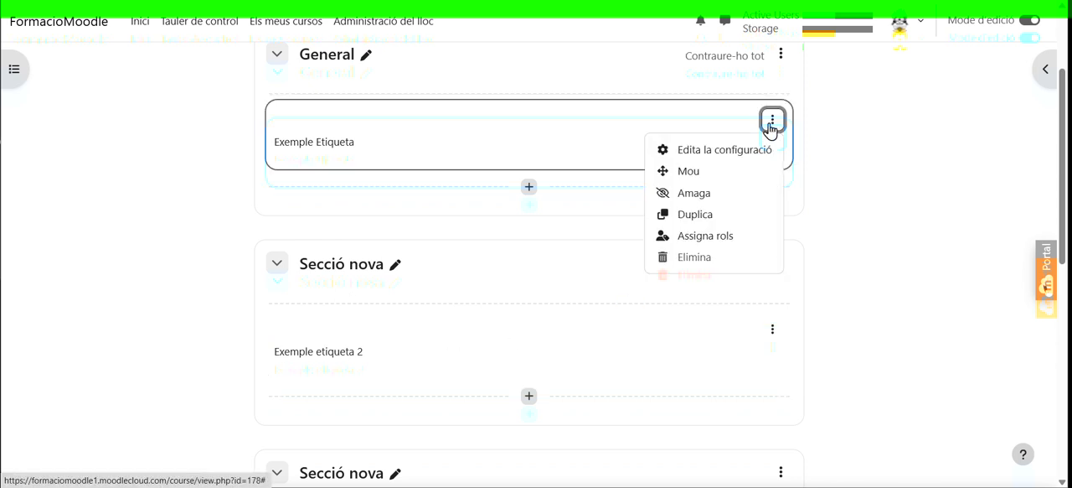
click(685, 174)
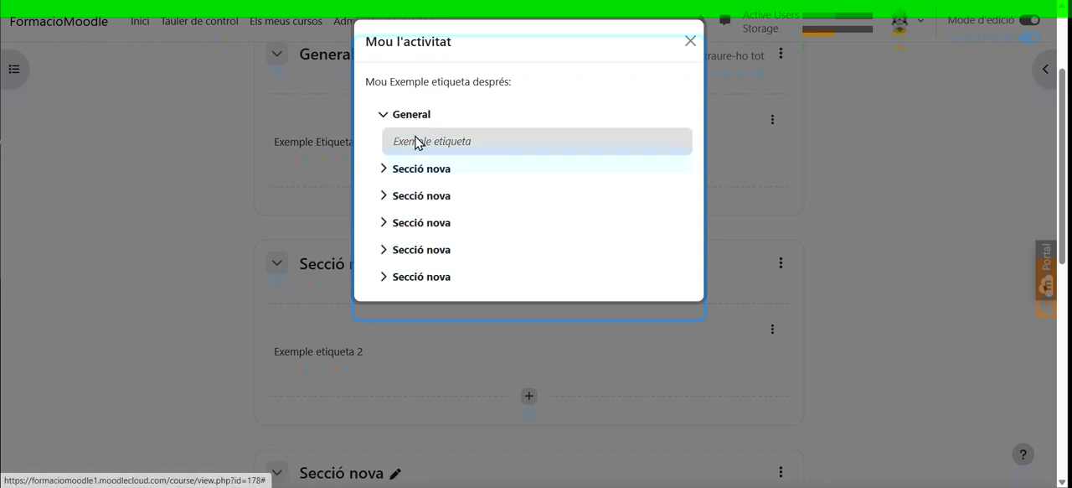
click(413, 199)
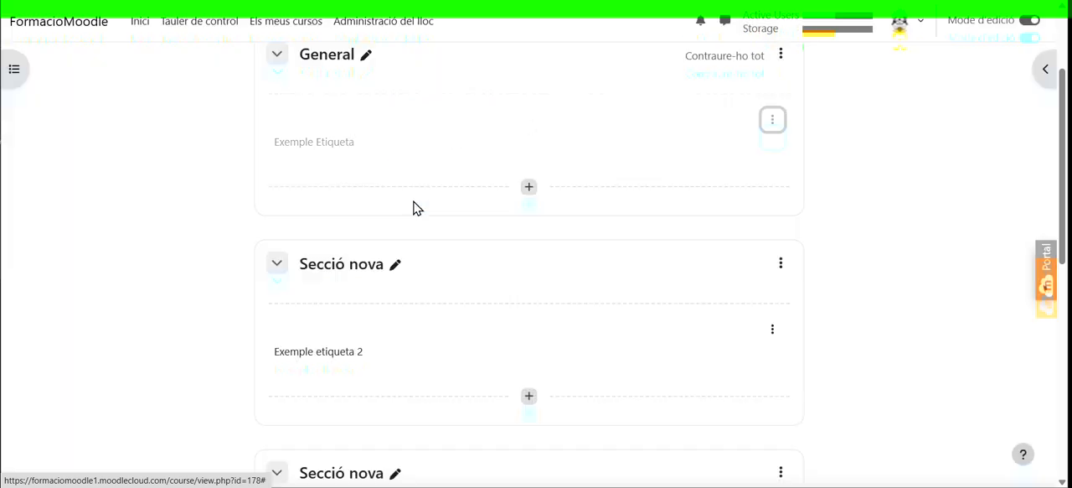
scroll(454, 239, down, 1)
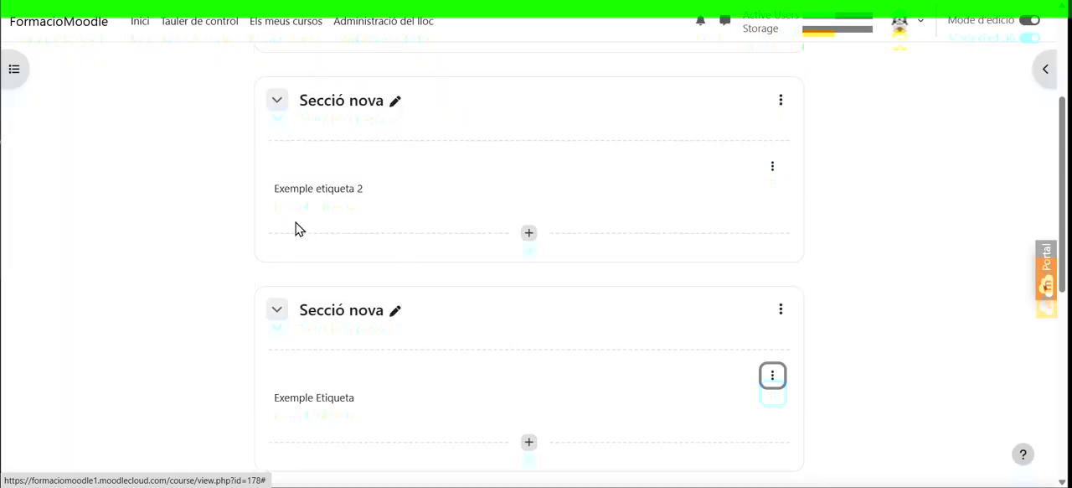
scroll(342, 224, down, 2)
scroll(347, 242, up, 1)
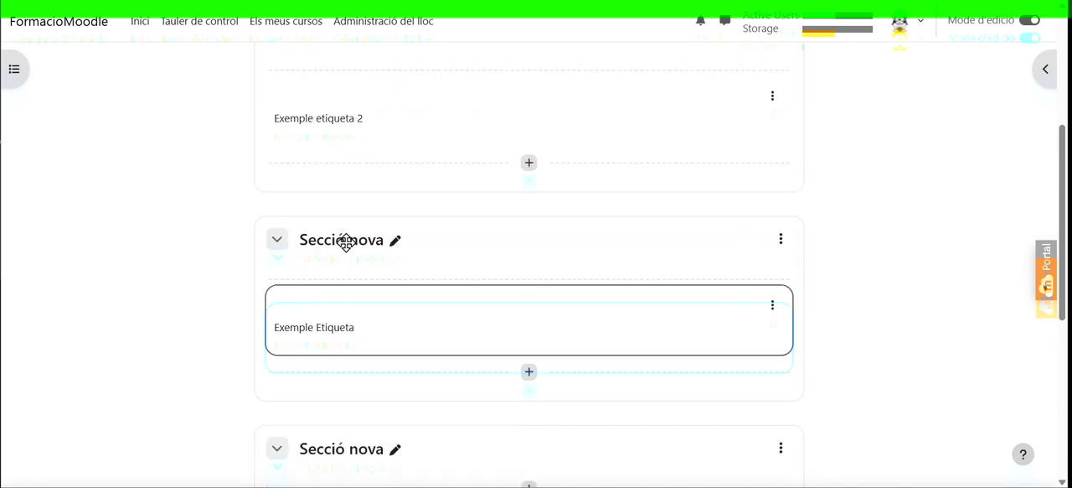
Add a subsection below Exemple etiqueta 2 and rename it "Nom del sub tema"
scroll(347, 242, up, 1)
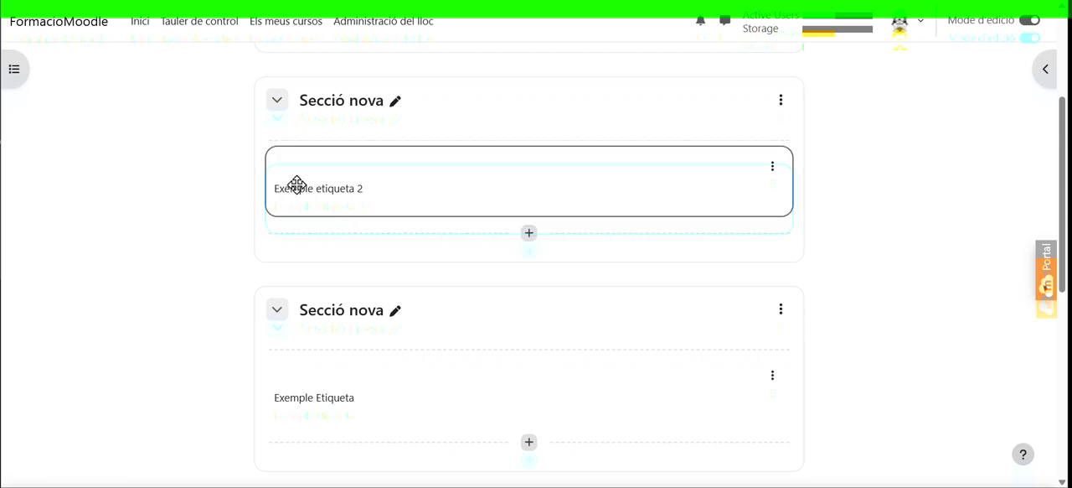
click(528, 235)
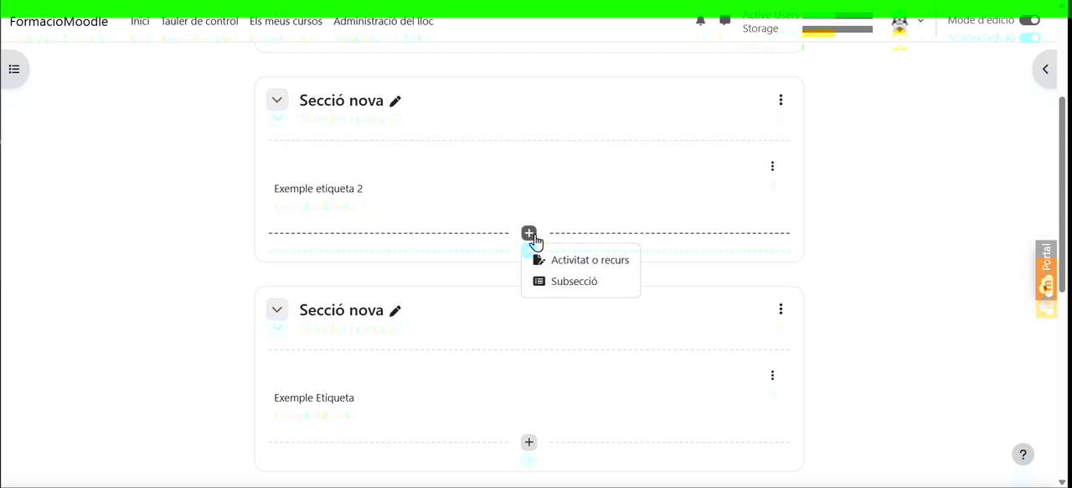
click(582, 287)
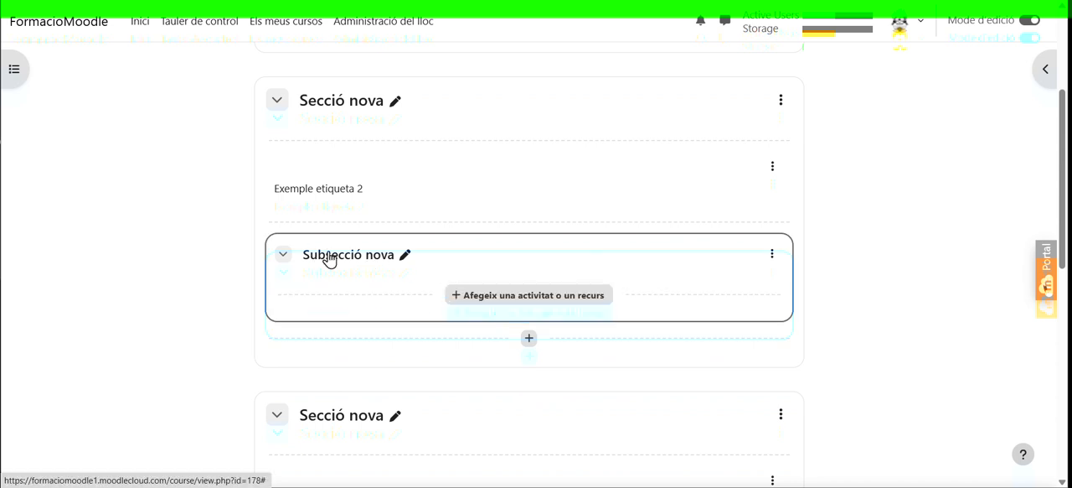
click(406, 257)
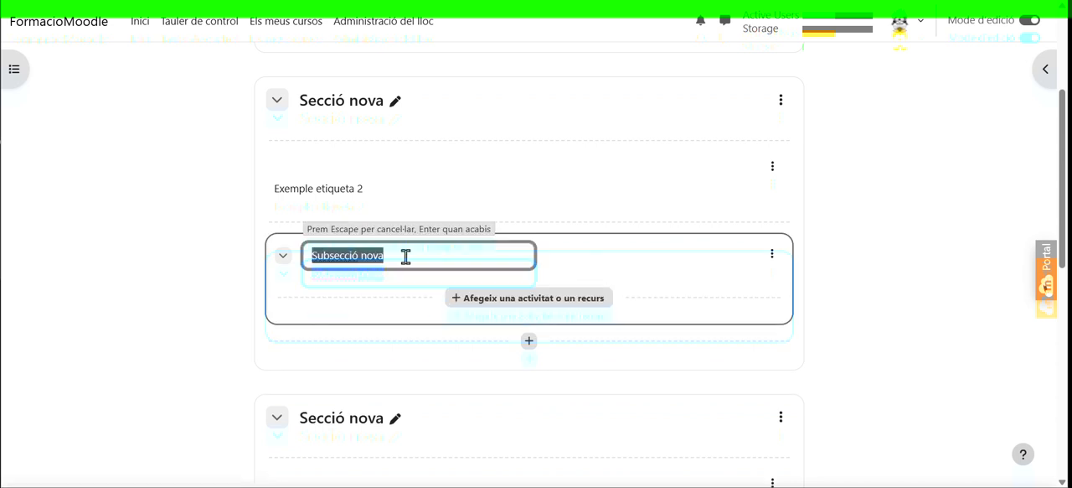
text(Nom del sub tema)
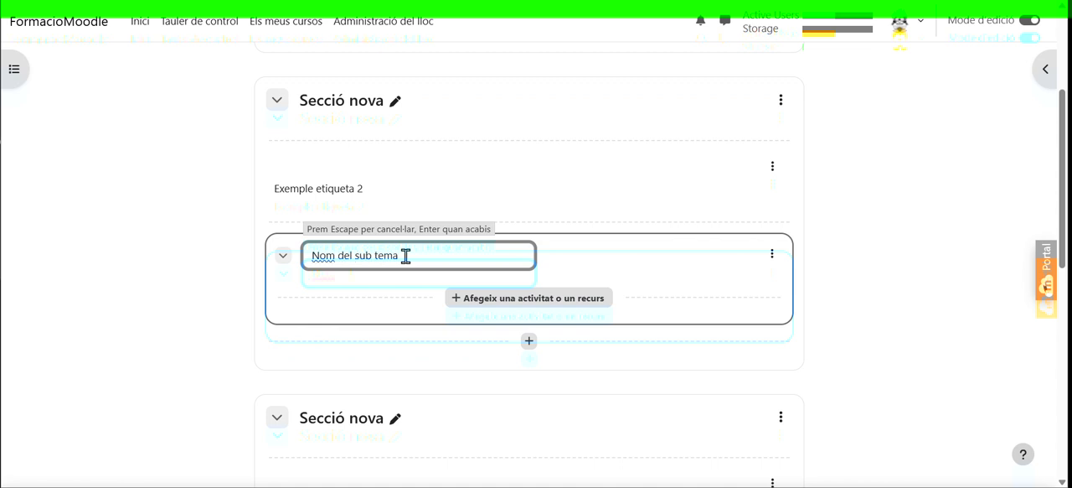
key(Return)
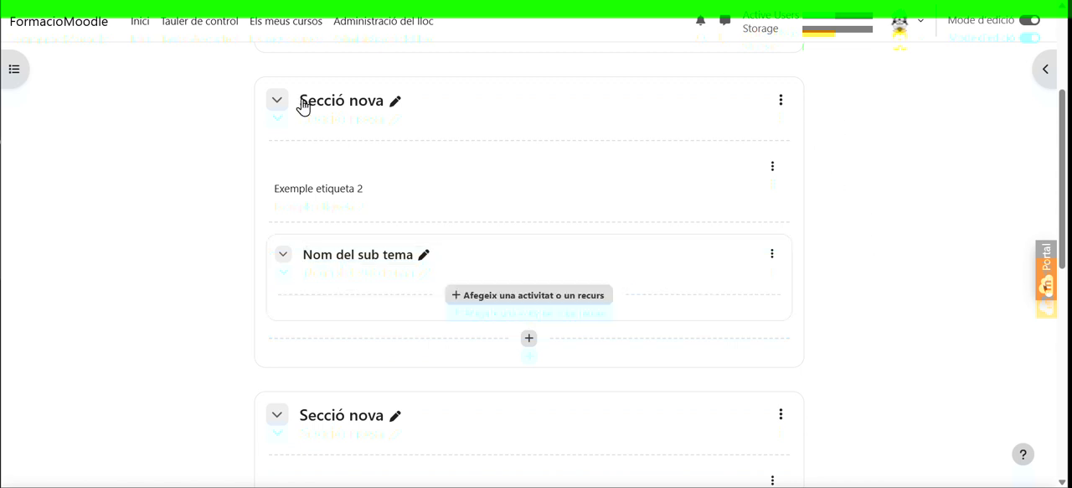
Turn off edit mode, then collapse and re-expand the first Secció nova and its Nom del sub tema subsection
click(1029, 19)
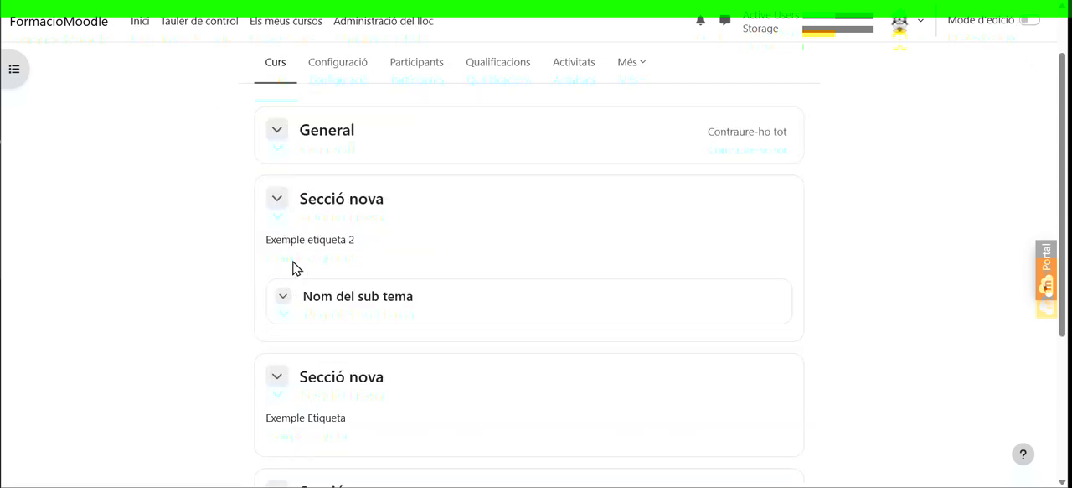
click(277, 197)
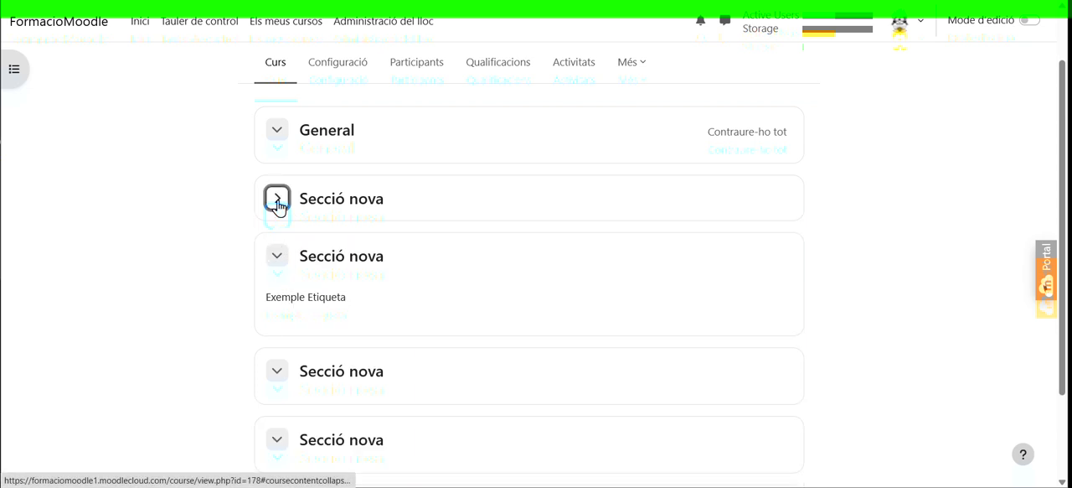
click(277, 201)
click(284, 298)
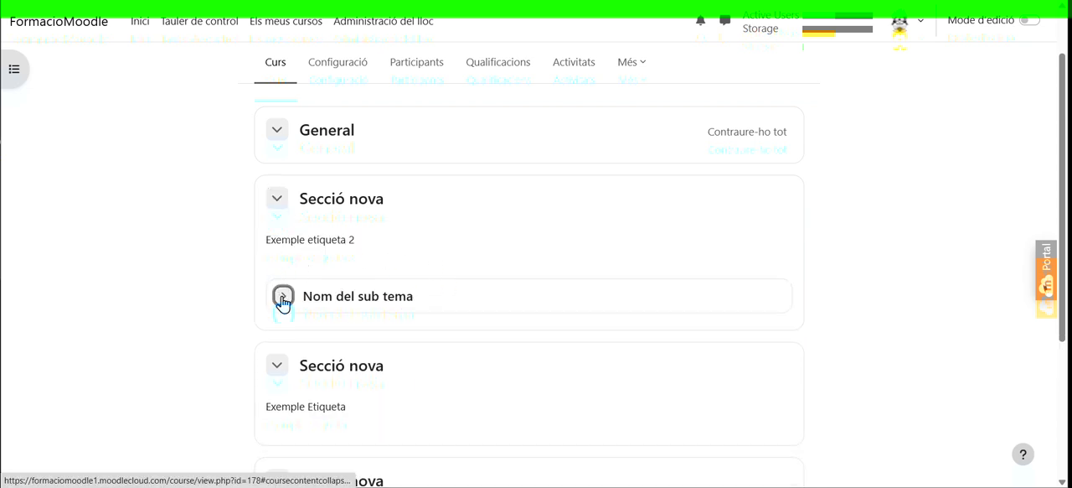
click(284, 298)
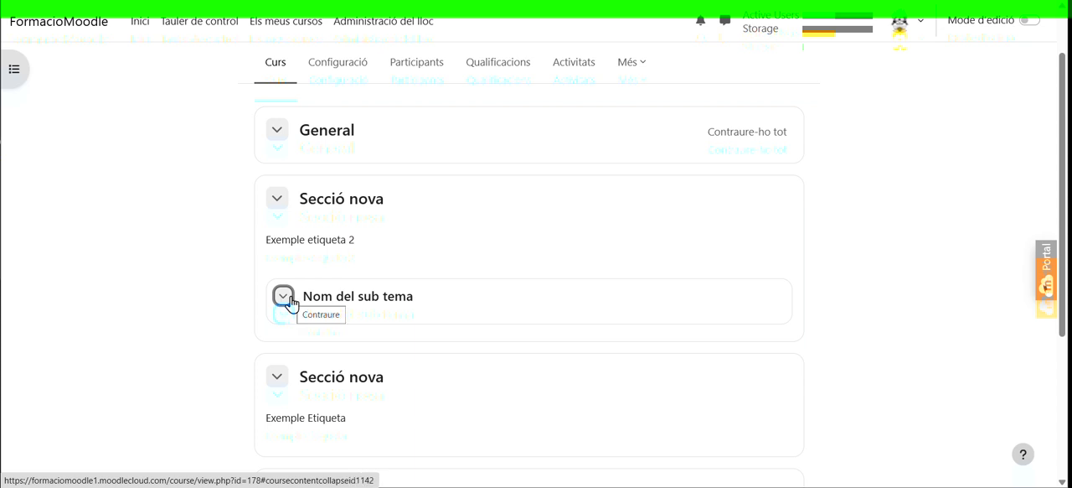